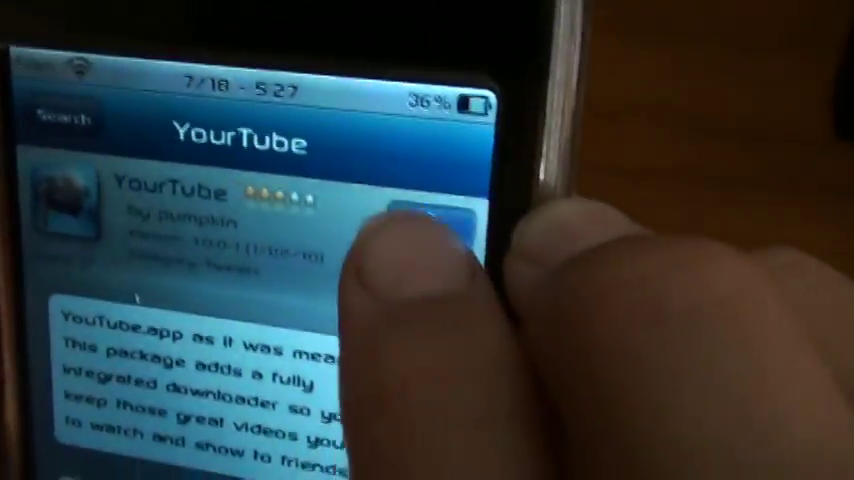
left_click(456, 222)
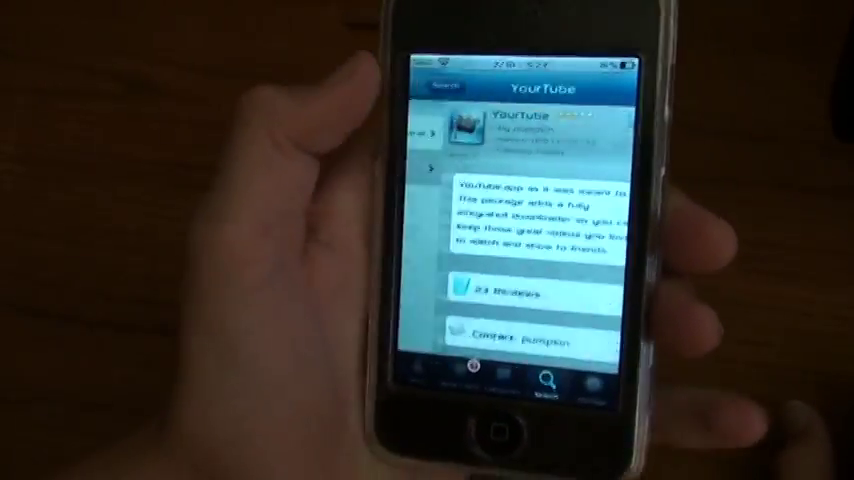
left_click(432, 106)
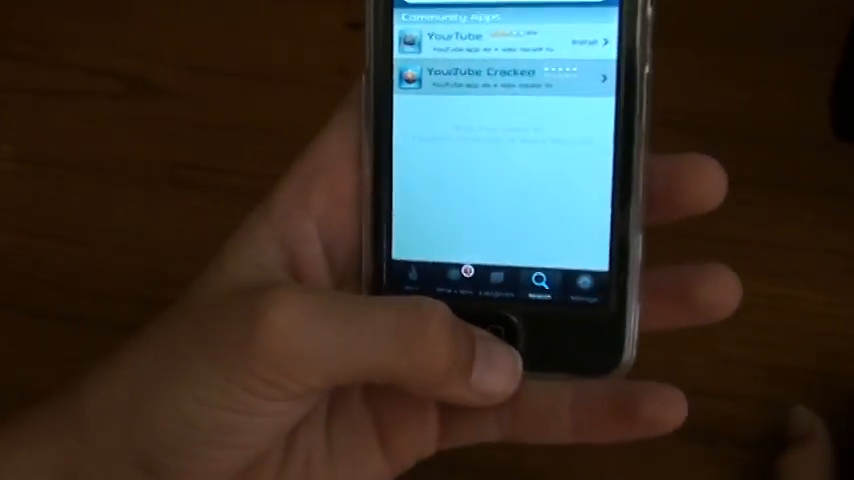
- Leave Rock and return to the iOS home screen with its app icons
left_click(500, 330)
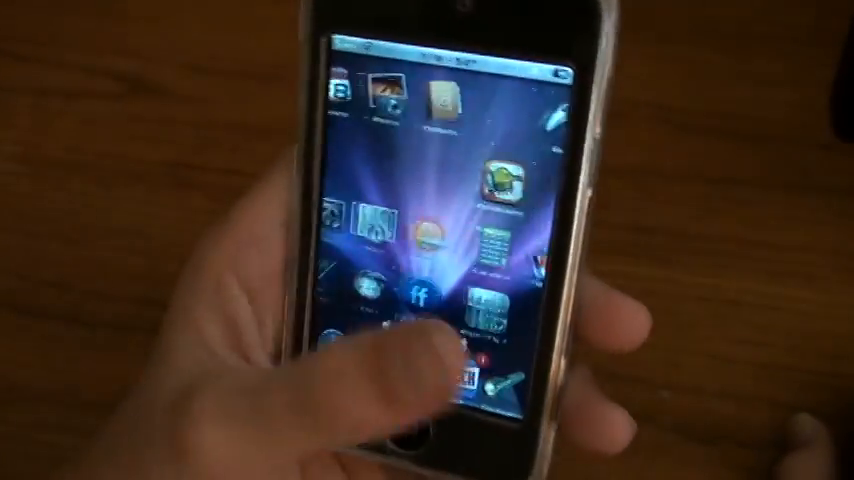